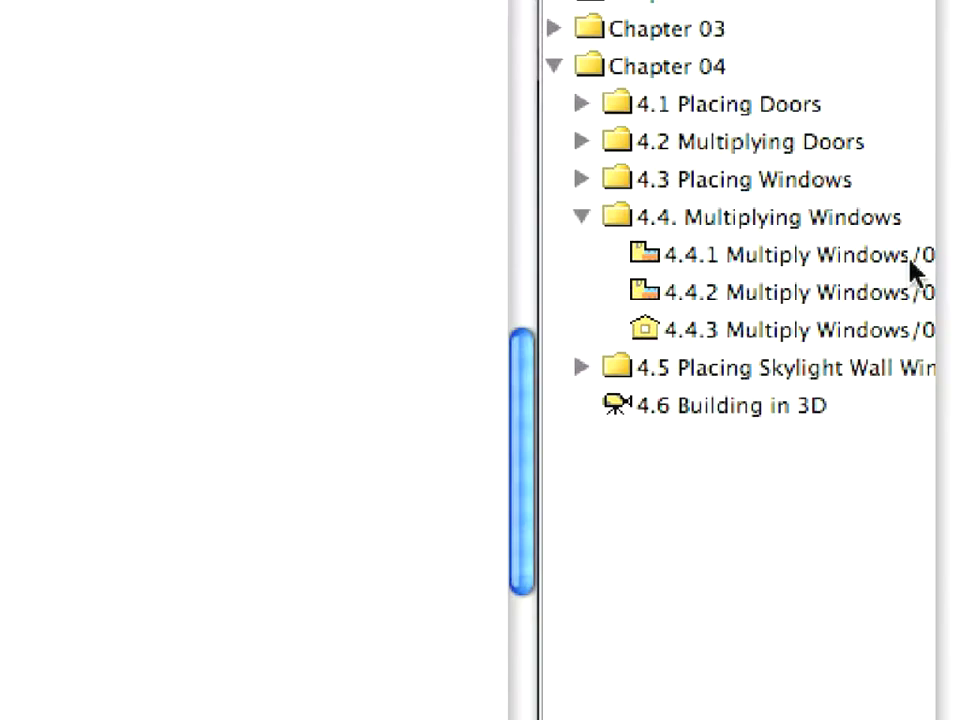
Open the 4.4.1 Multiply Windows saved view of the first floor plan
{"action": "left_click", "coordinate": [938, 266]}
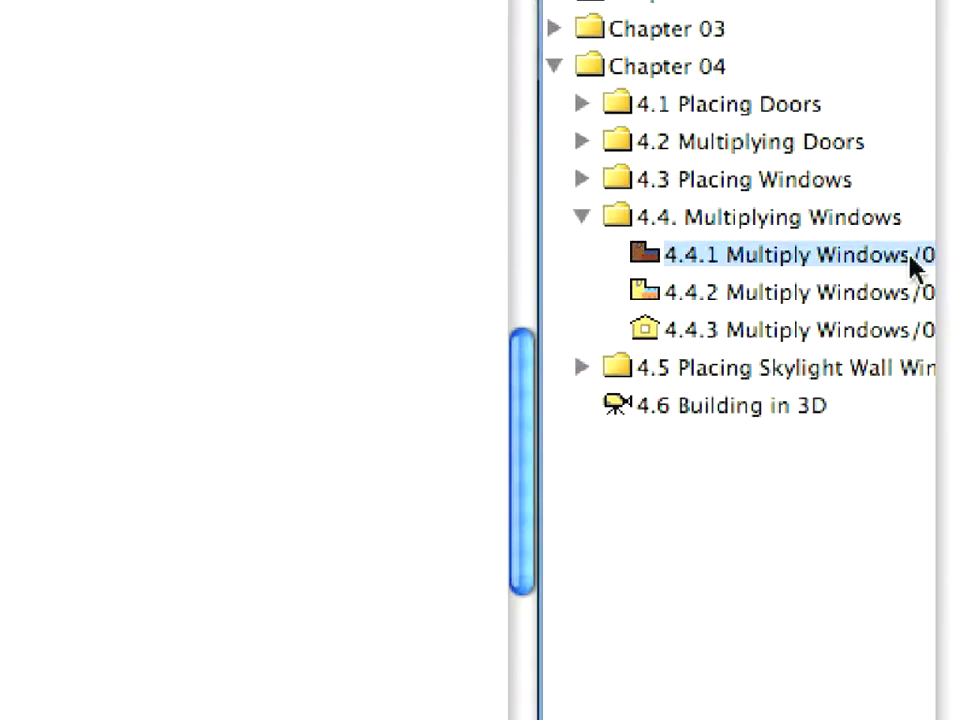
{"action": "double_click", "coordinate": [915, 260]}
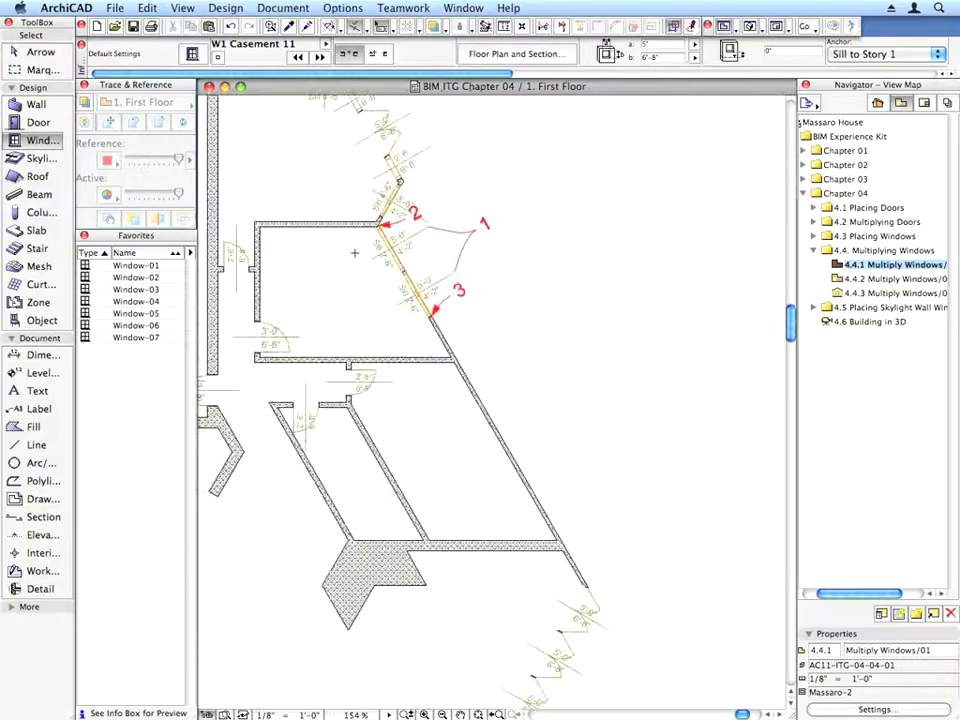
Select the two 5'-0" x 4'-2" windows on the angled wall between callouts 2 and 3
{"action": "scroll", "coordinate": [356, 253], "scroll_direction": "up", "scroll_amount": 2}
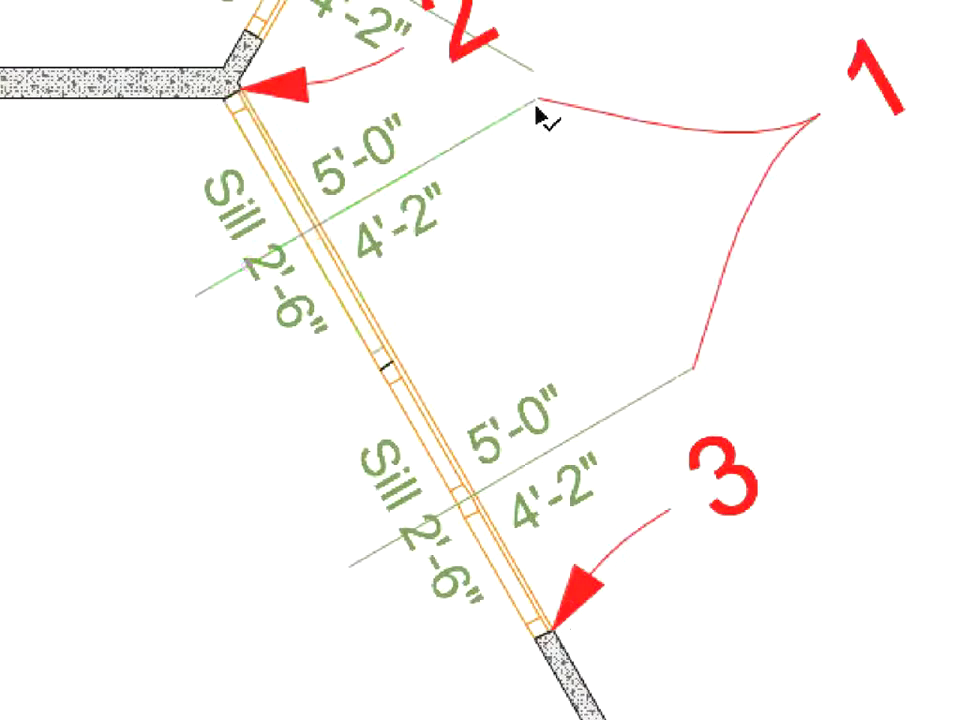
{"action": "left_click", "coordinate": [531, 188]}
{"action": "left_click", "coordinate": [539, 112]}
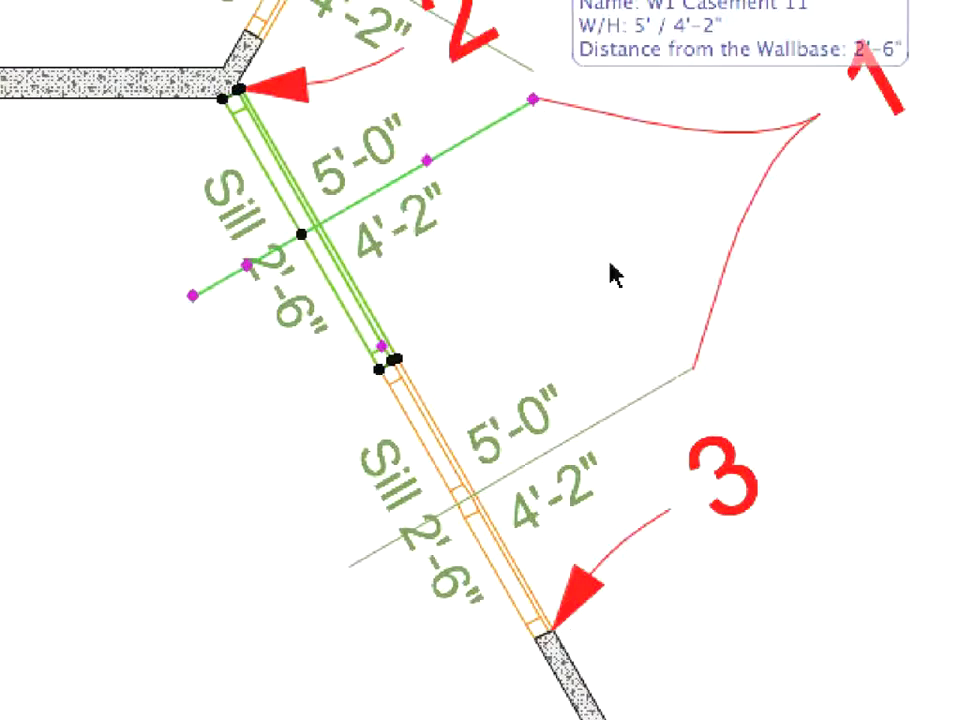
{"action": "left_click", "coordinate": [693, 376], "text": "shift"}
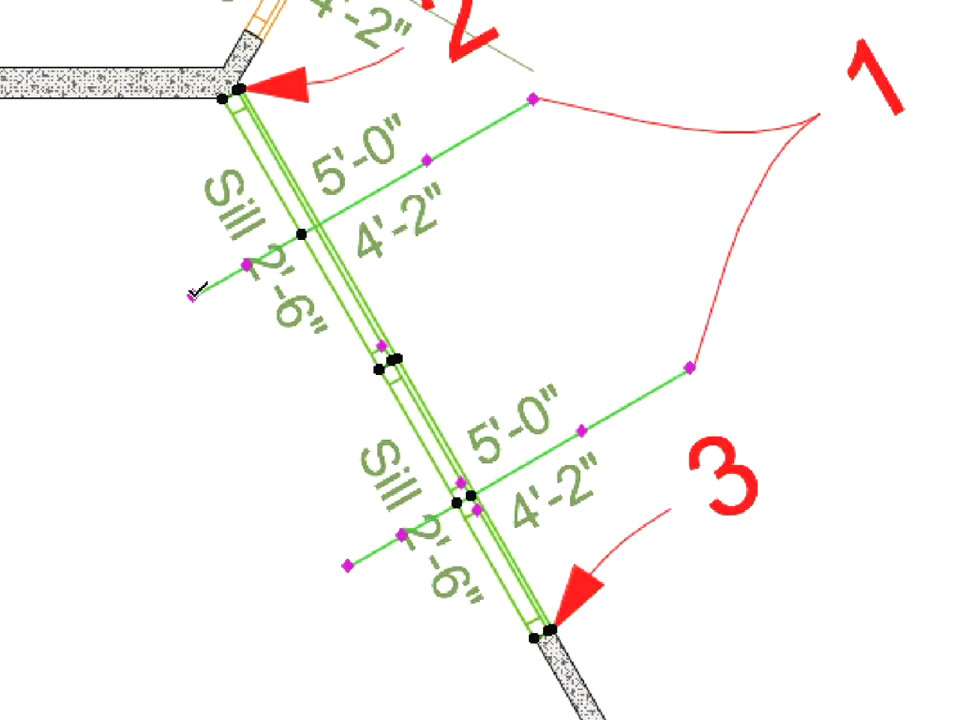
{"action": "left_click", "coordinate": [192, 294]}
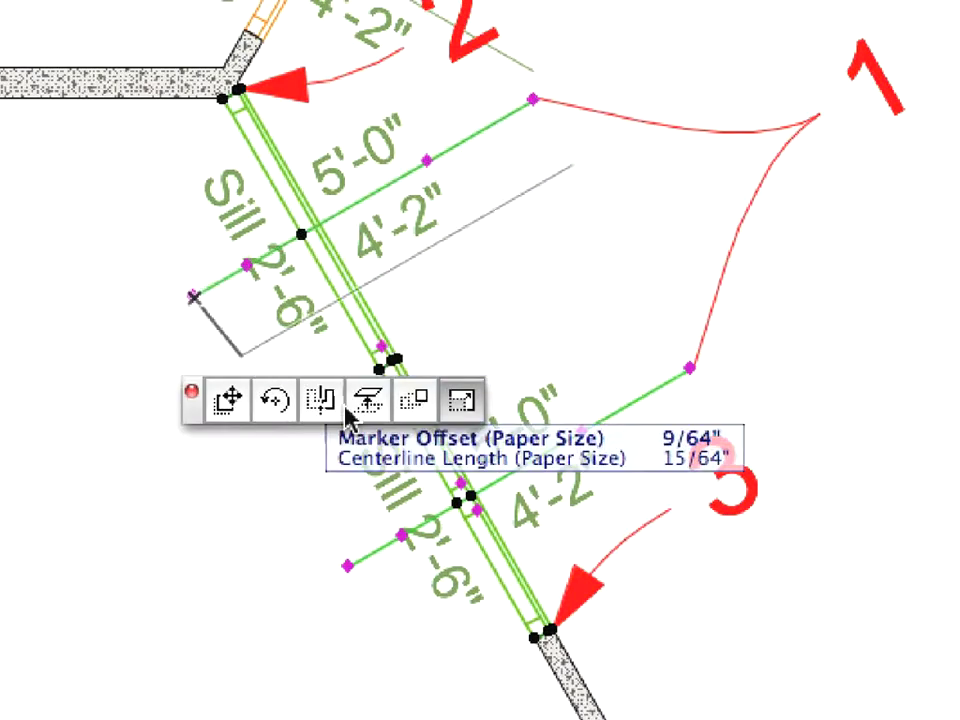
Multiply the window pair into 3 incremental copies from the upper to lower wall corner, then deselect
{"action": "left_click", "coordinate": [417, 405]}
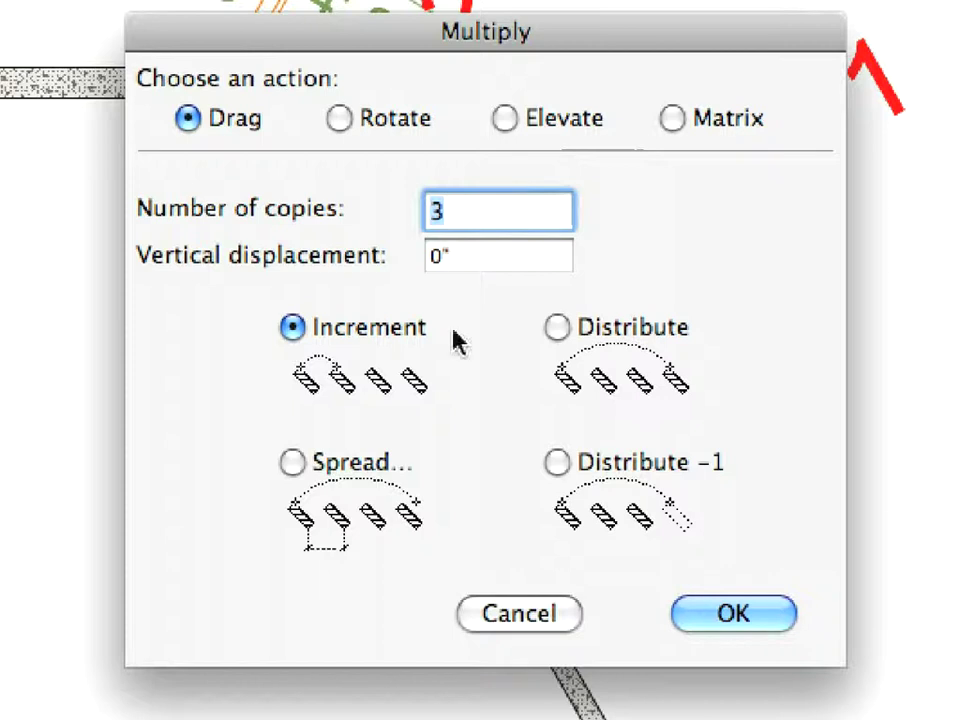
{"action": "left_click", "coordinate": [740, 614]}
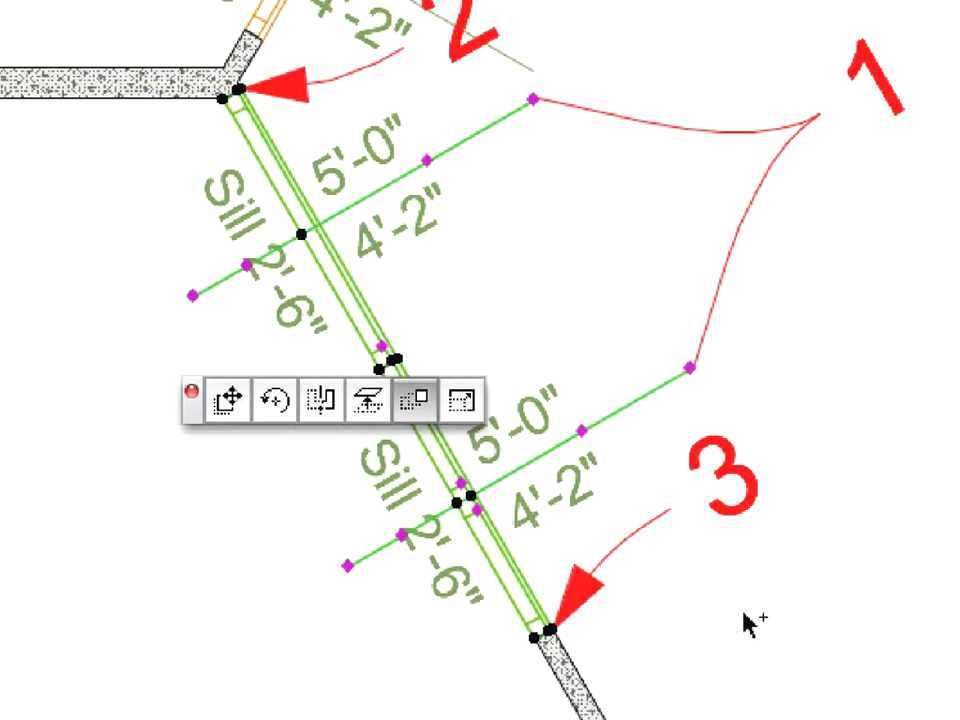
{"action": "left_click", "coordinate": [243, 92]}
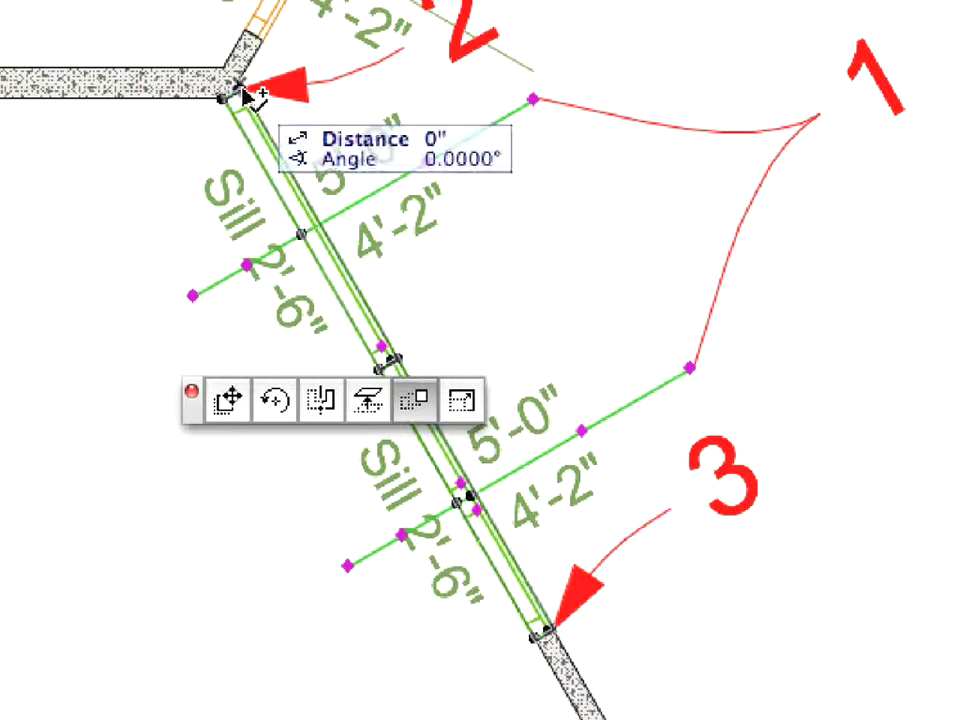
{"action": "left_click", "coordinate": [556, 634]}
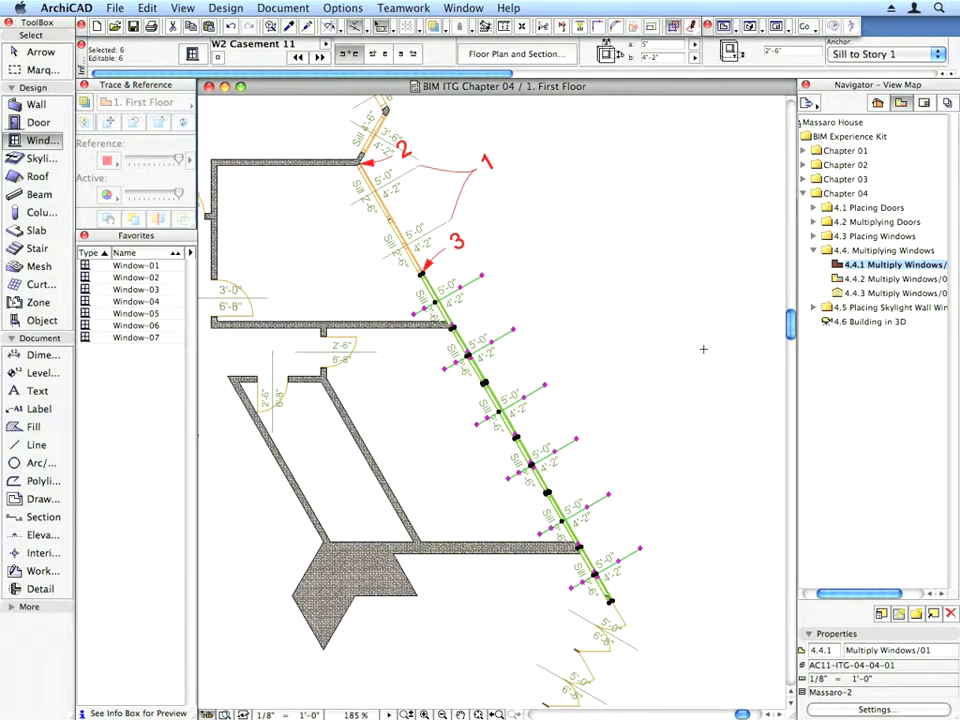
{"action": "key", "text": "Escape"}
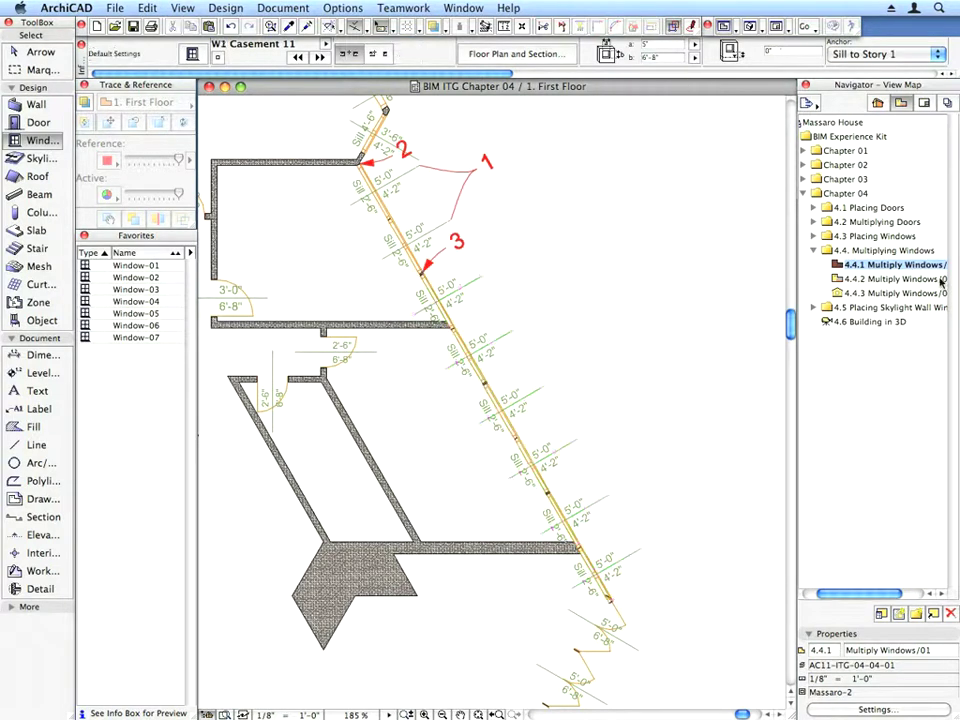
Open the 4.4.2 Multiply Windows view and select the window nearest callout 2
{"action": "double_click", "coordinate": [938, 279]}
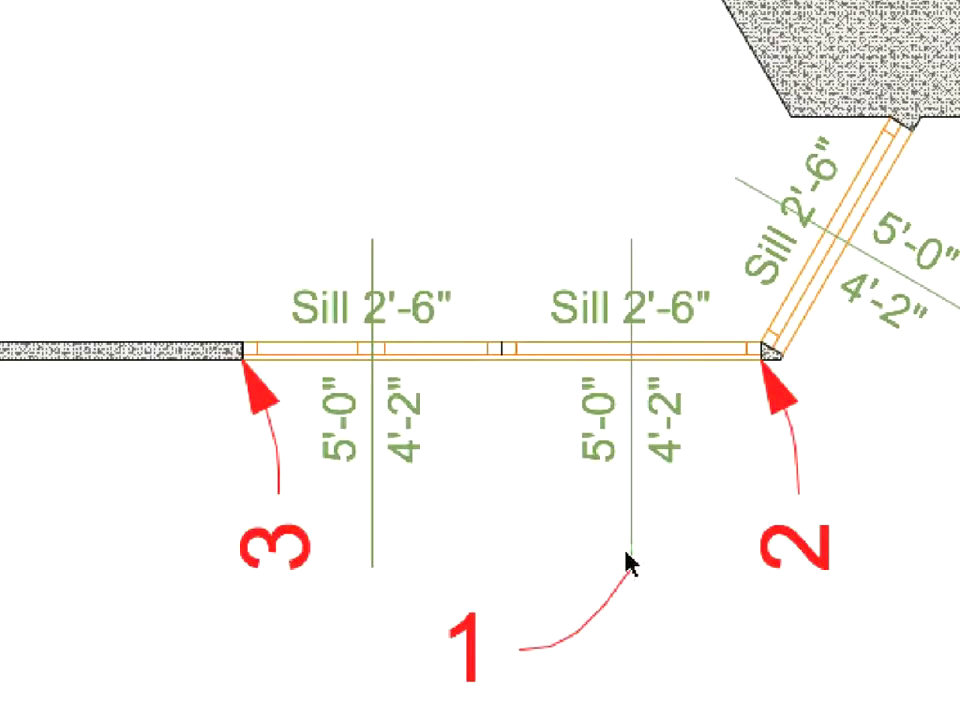
{"action": "left_click", "coordinate": [704, 509]}
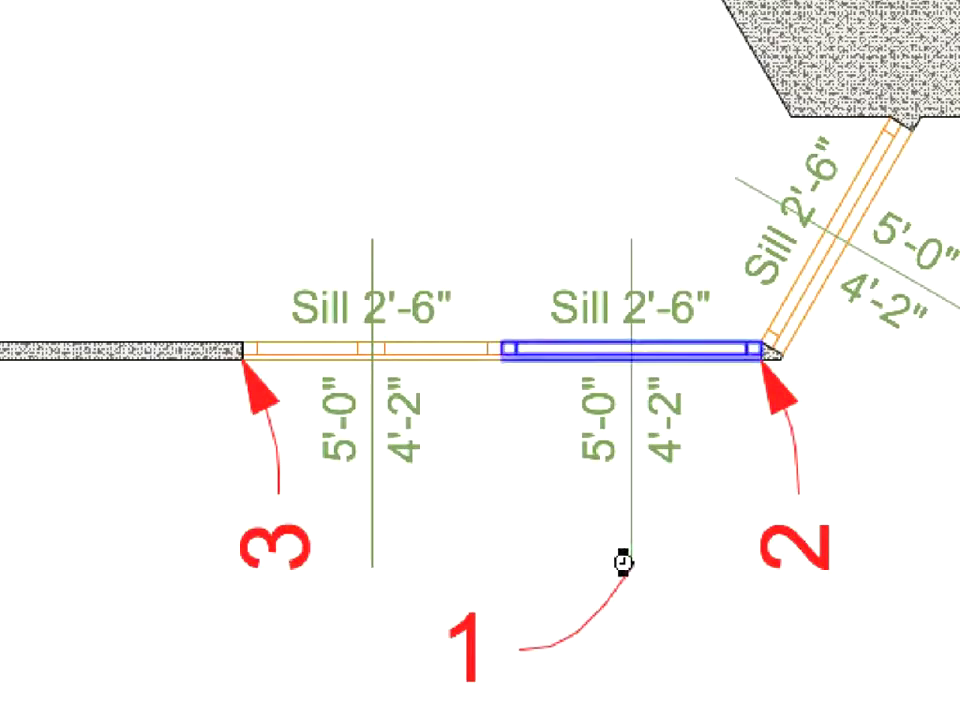
{"action": "left_click", "coordinate": [629, 565]}
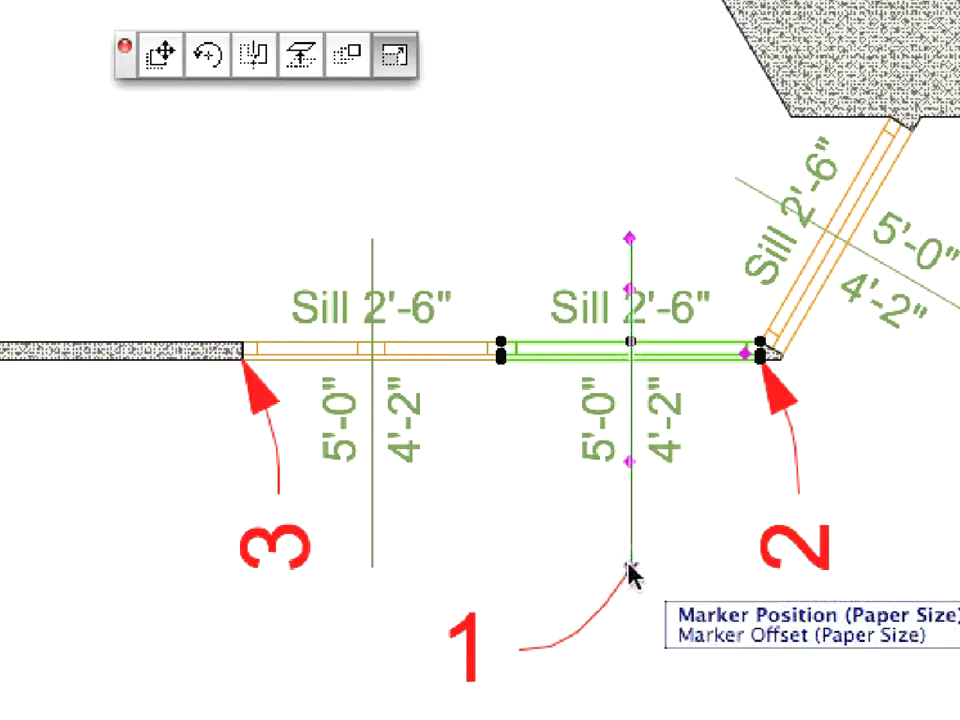
Multiply the window into 4 copies spaced 10' leftward toward callout 3, then deselect
{"action": "left_click", "coordinate": [360, 74]}
{"action": "type", "text": "4"}
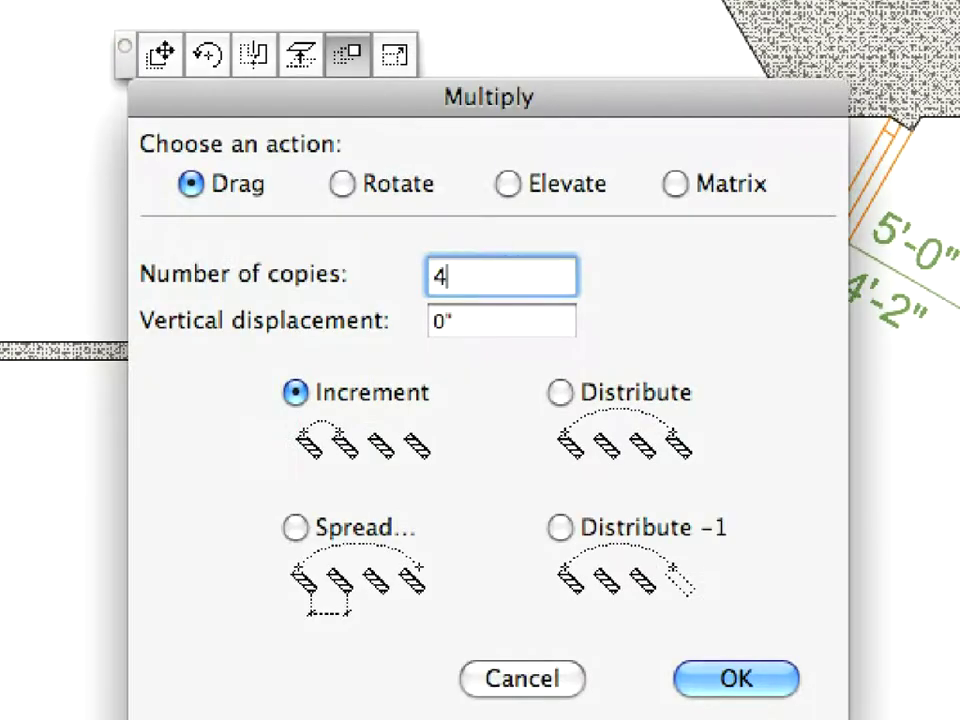
{"action": "left_click", "coordinate": [748, 681]}
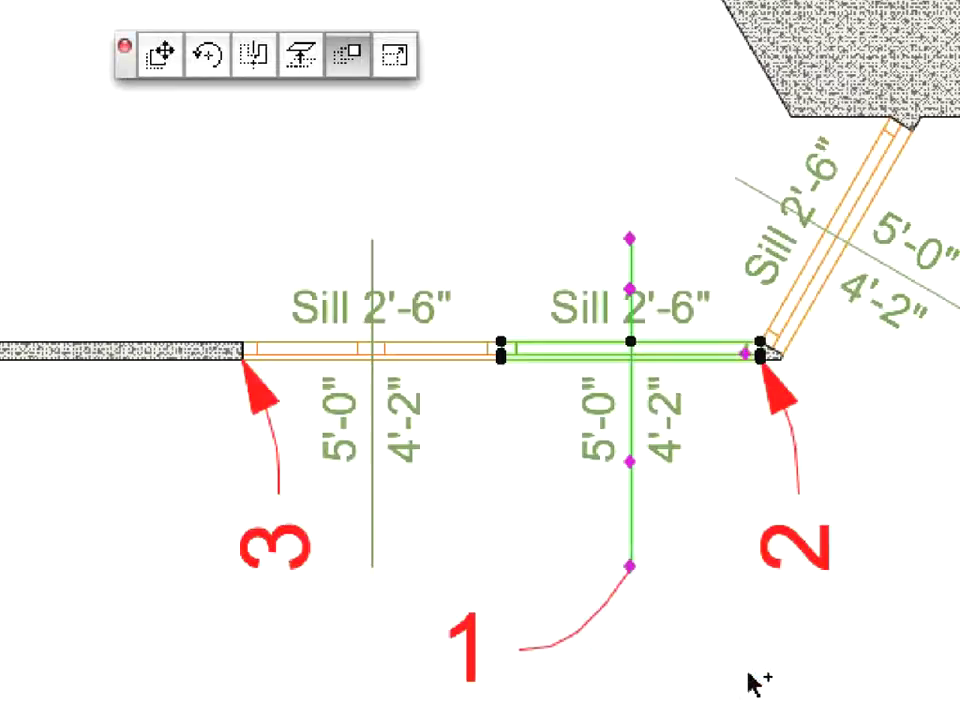
{"action": "left_click", "coordinate": [761, 358]}
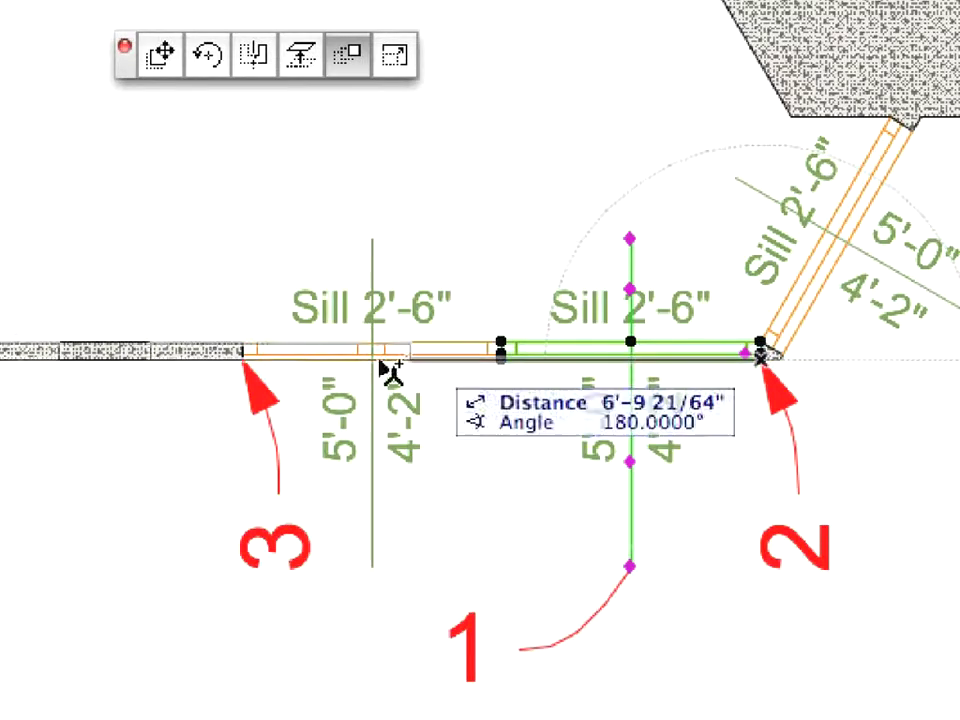
{"action": "left_click", "coordinate": [247, 364]}
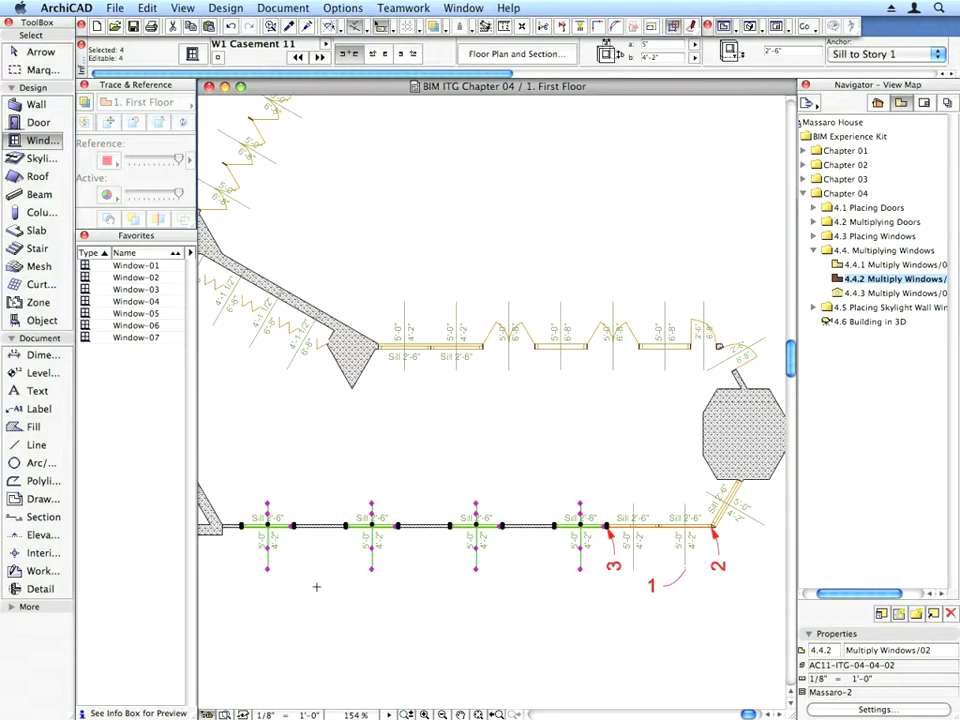
{"action": "key", "text": "Escape"}
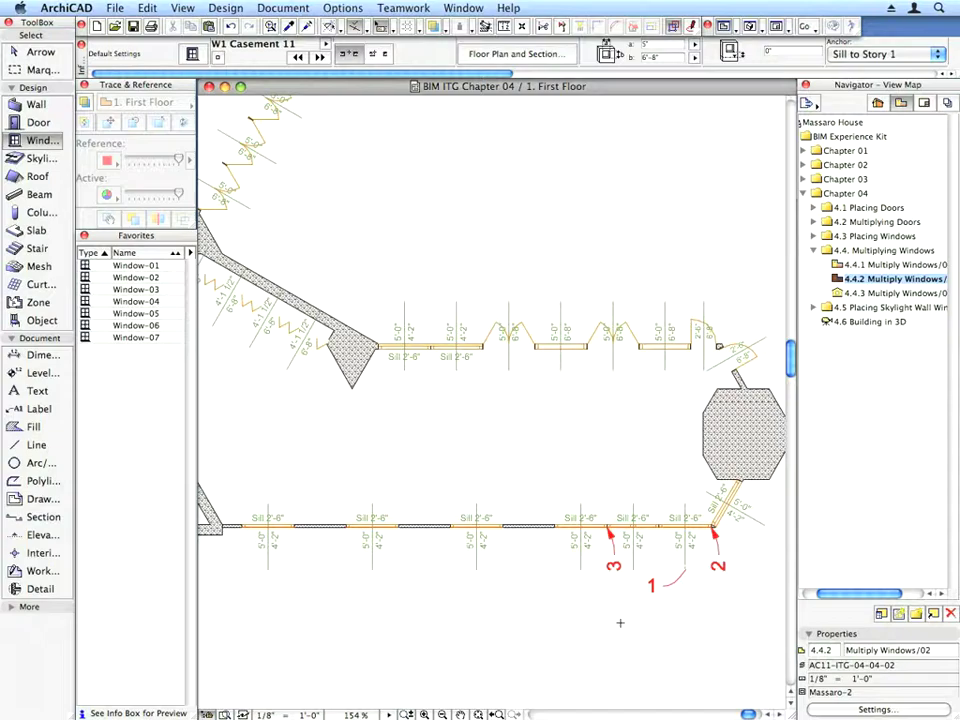
Open the 4.4.3 south elevation view and show 1. First Floor as its trace reference
{"action": "double_click", "coordinate": [944, 296]}
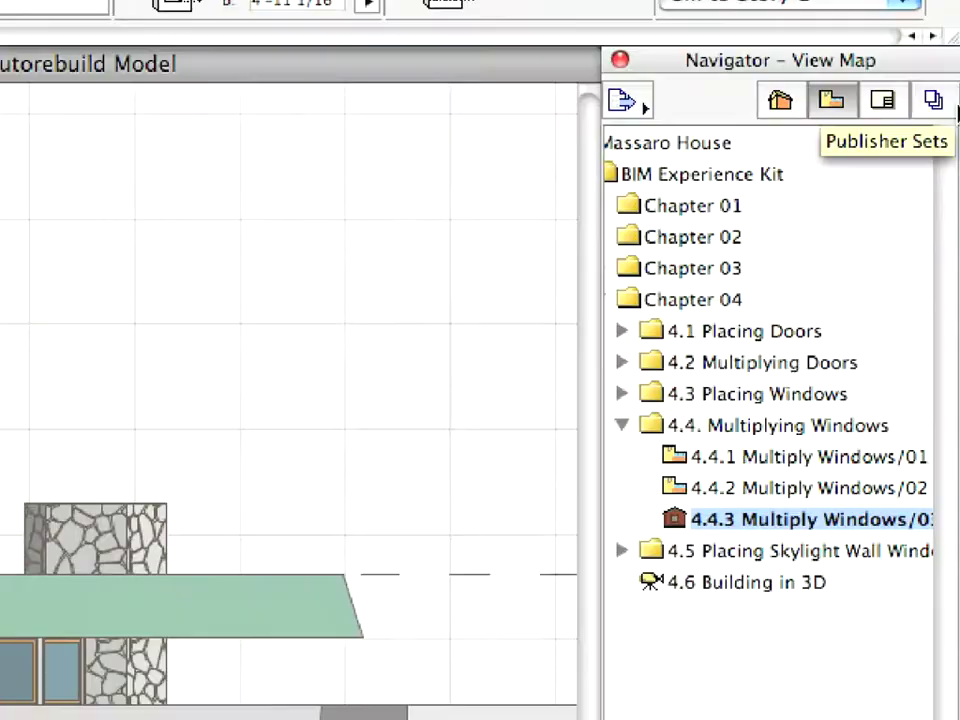
{"action": "left_click", "coordinate": [878, 103]}
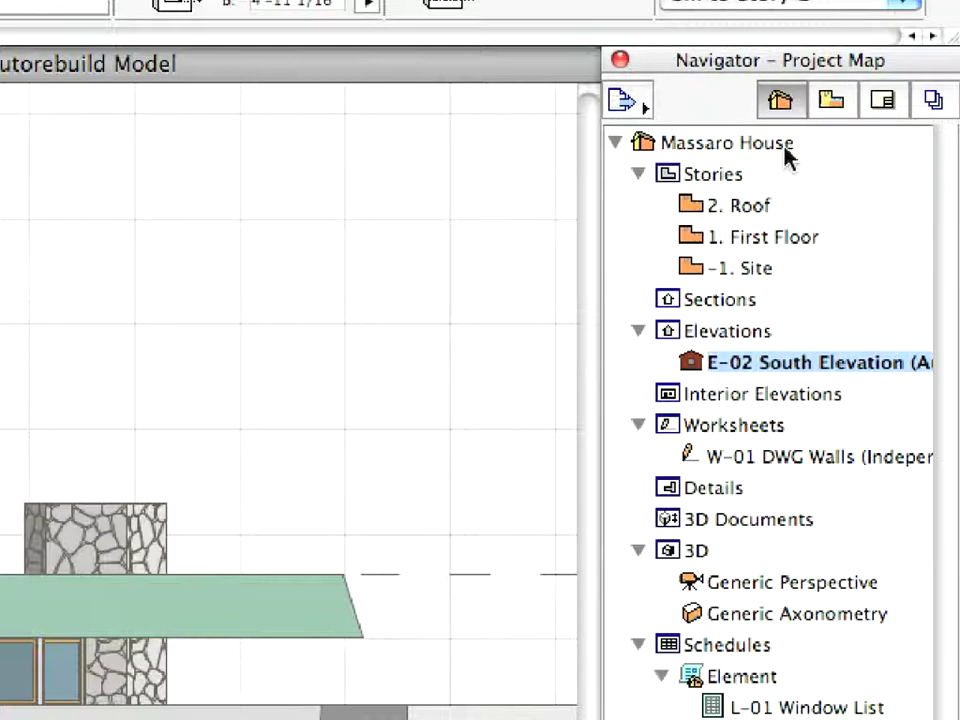
{"action": "right_click", "coordinate": [793, 240]}
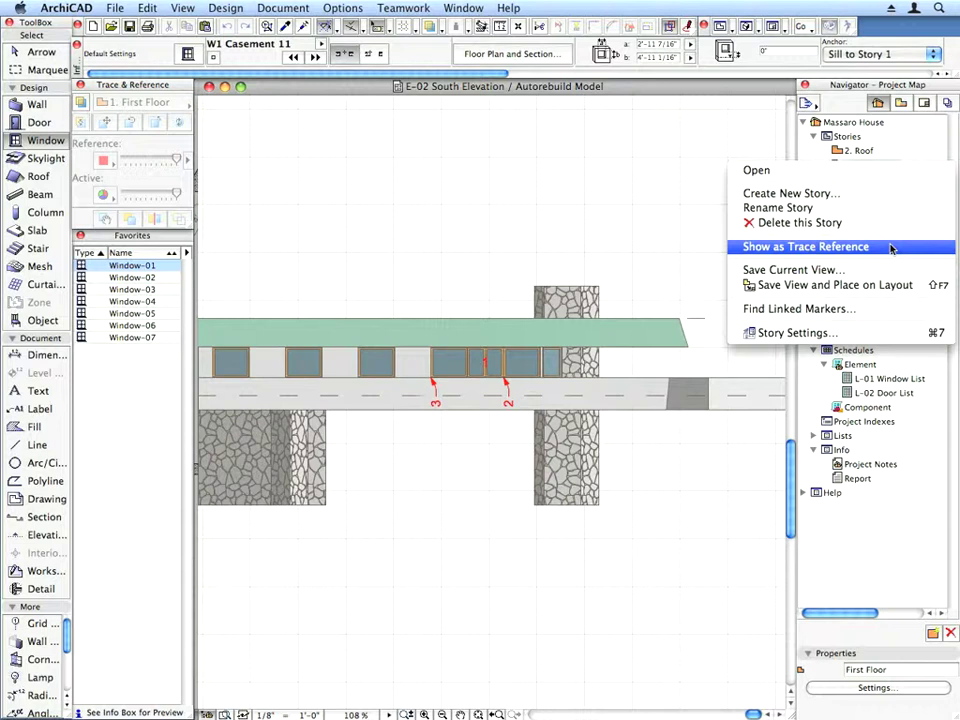
{"action": "left_click", "coordinate": [810, 418]}
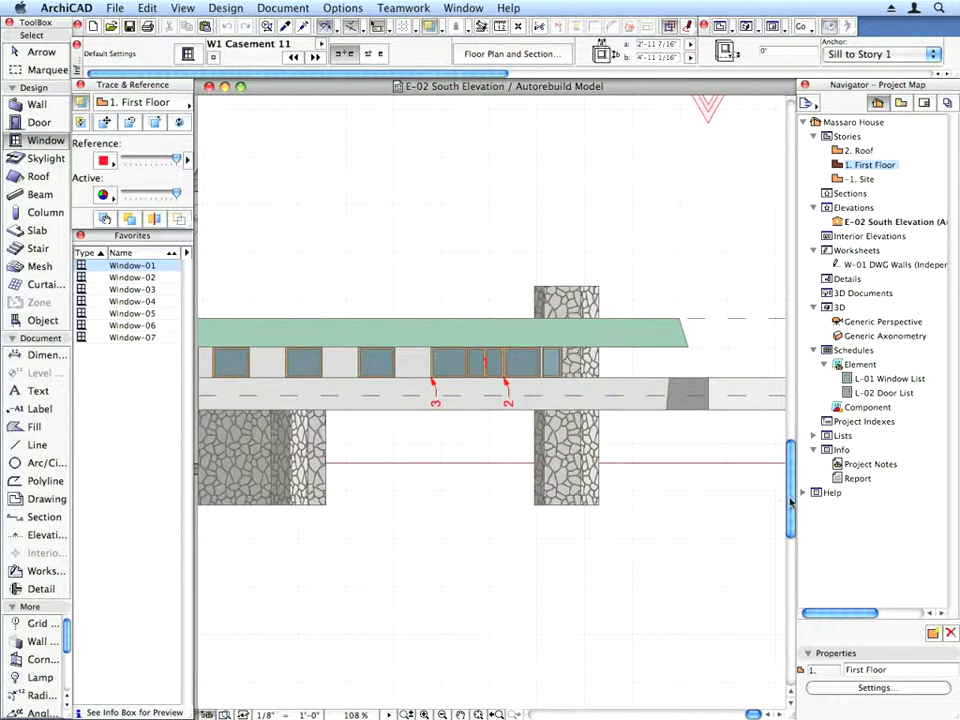
Drag the First Floor trace reference so its lower-wall windows align above the elevation windows
{"action": "left_click_drag", "start_coordinate": [790, 502], "coordinate": [792, 463]}
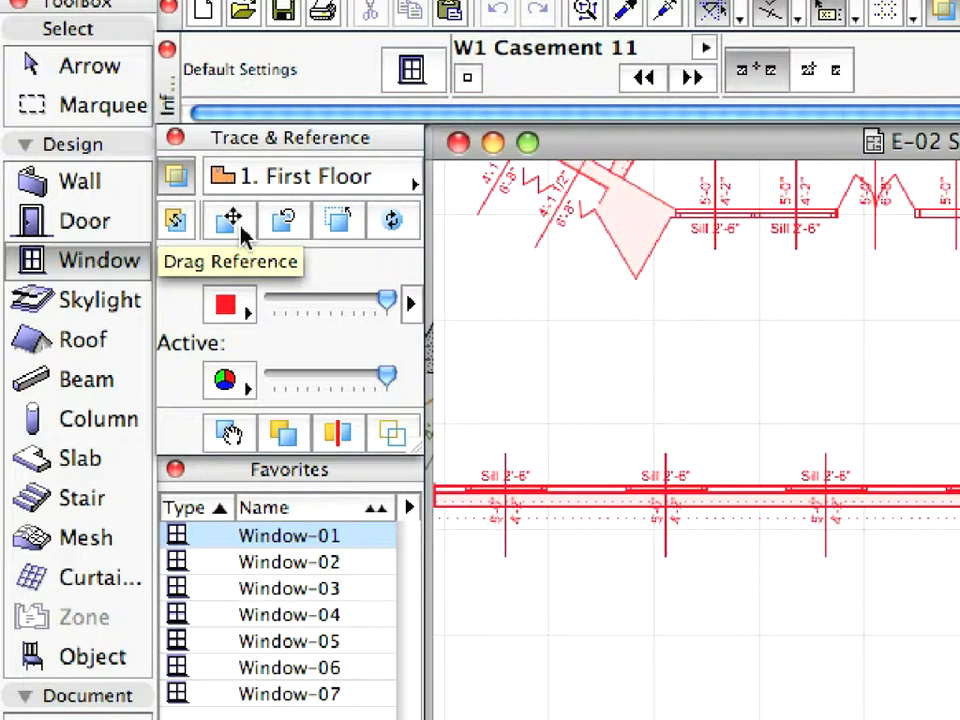
{"action": "left_click", "coordinate": [238, 226]}
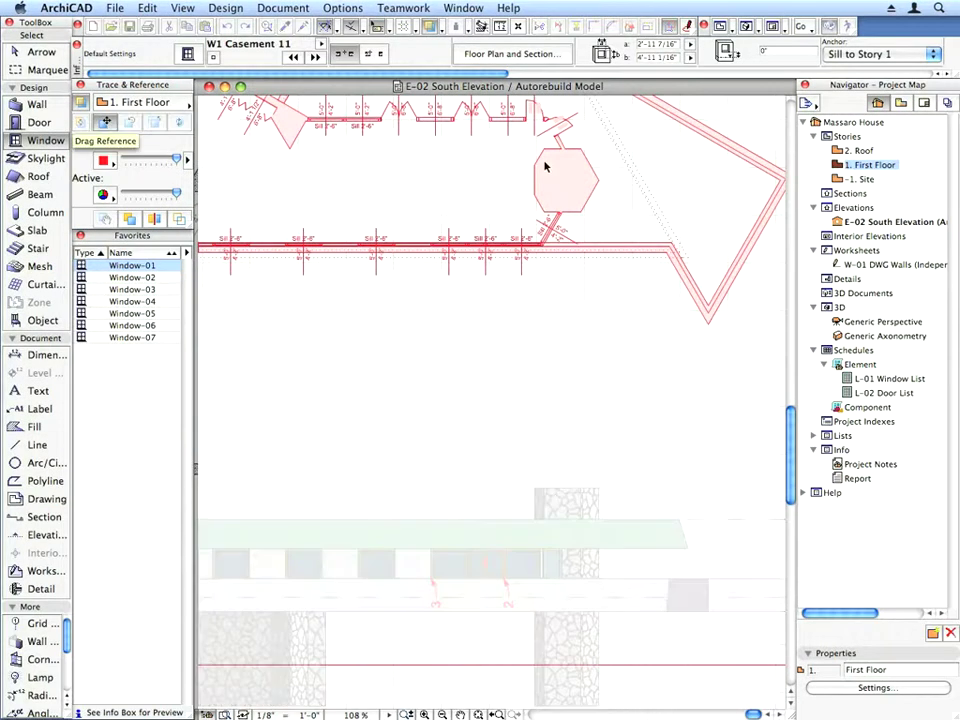
{"action": "left_click", "coordinate": [545, 162]}
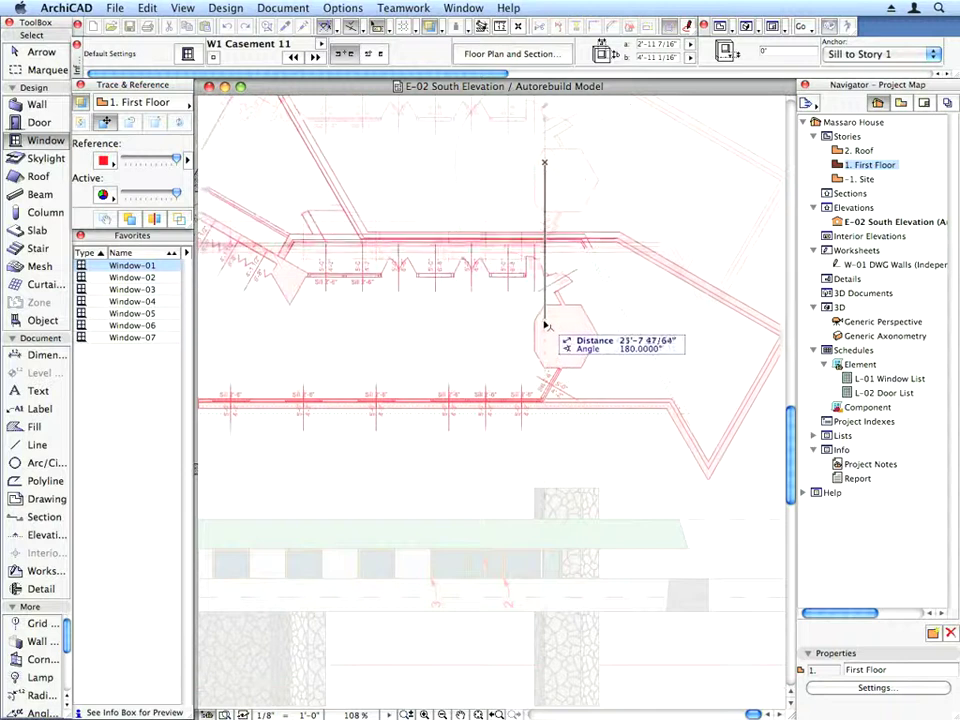
{"action": "left_click", "coordinate": [546, 353]}
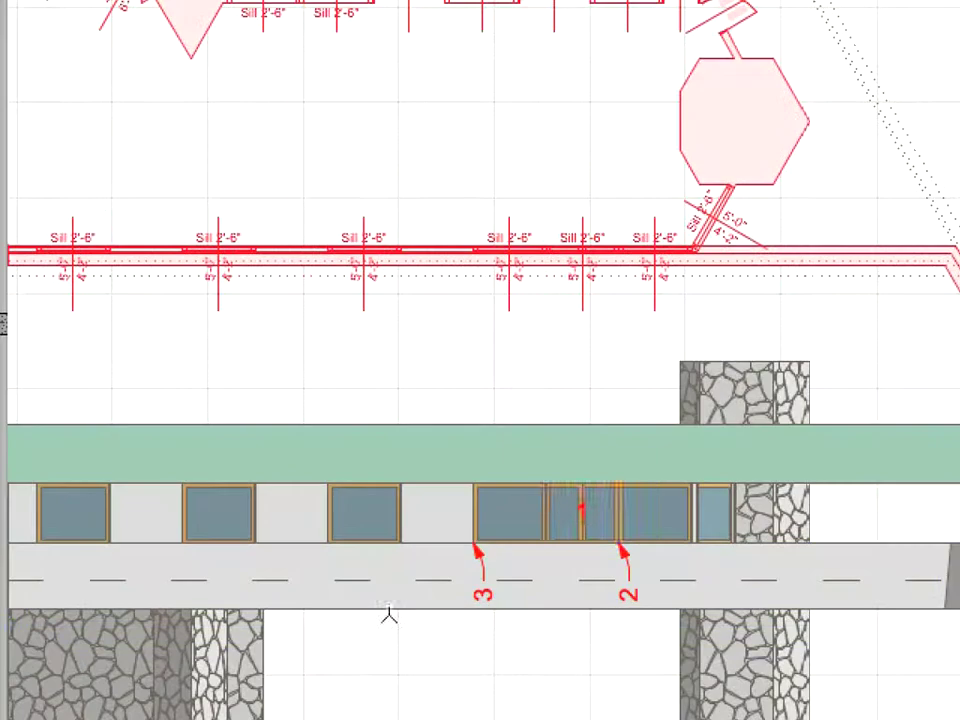
Multiply the W2 Casement 11 window between markers 3 and 2 into 3 copies spaced 10' left
{"action": "left_click", "coordinate": [480, 578]}
{"action": "left_click", "coordinate": [579, 543]}
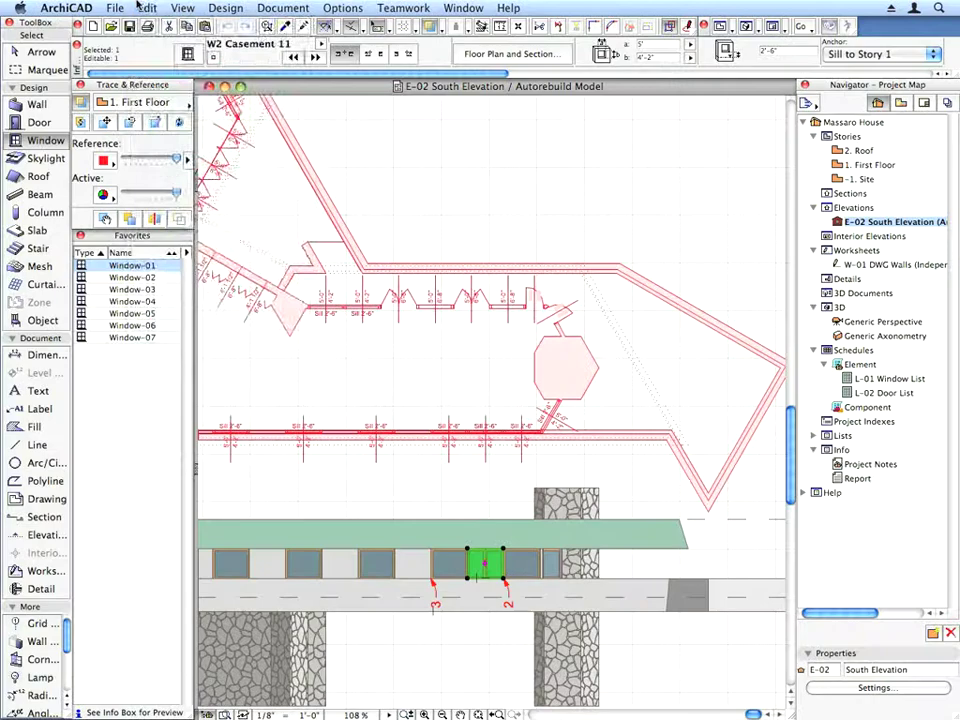
{"action": "left_click", "coordinate": [147, 8]}
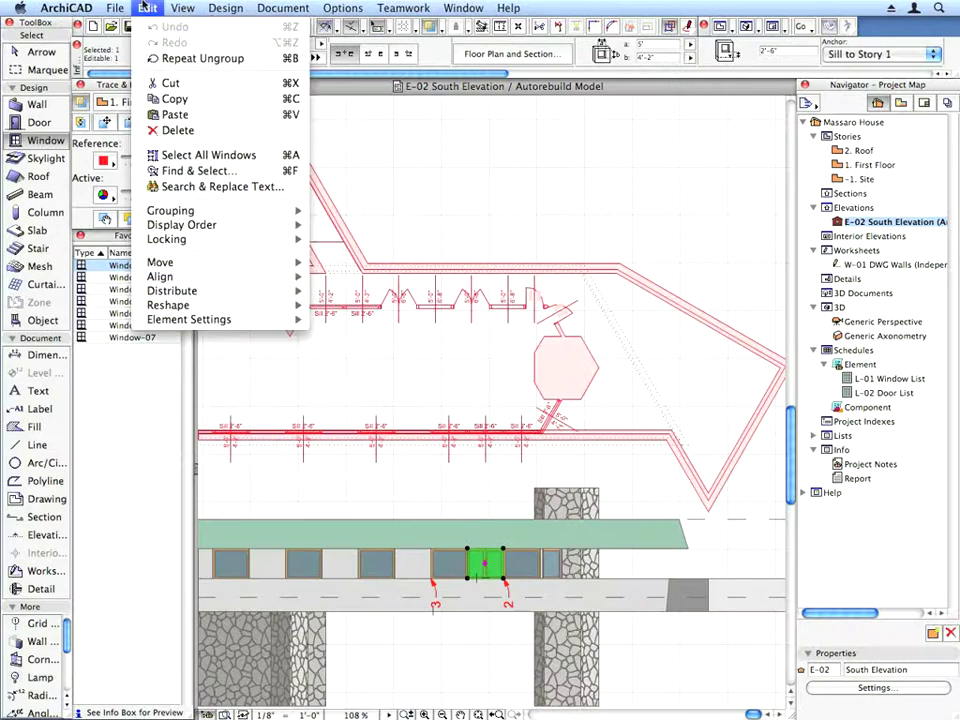
{"action": "mouse_move", "coordinate": [265, 262]}
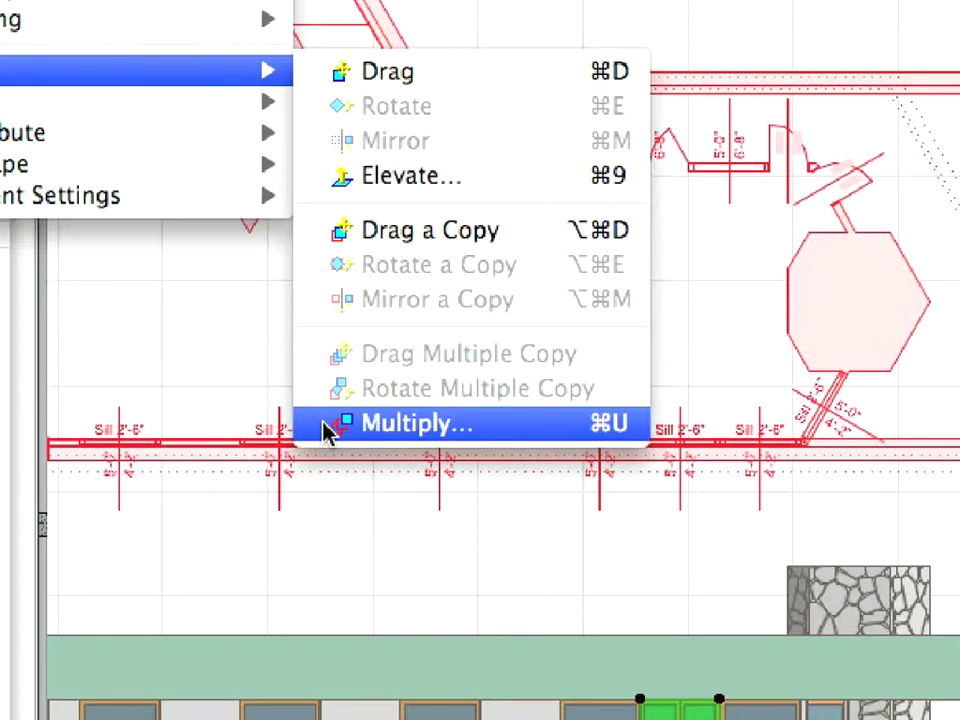
{"action": "left_click", "coordinate": [328, 430]}
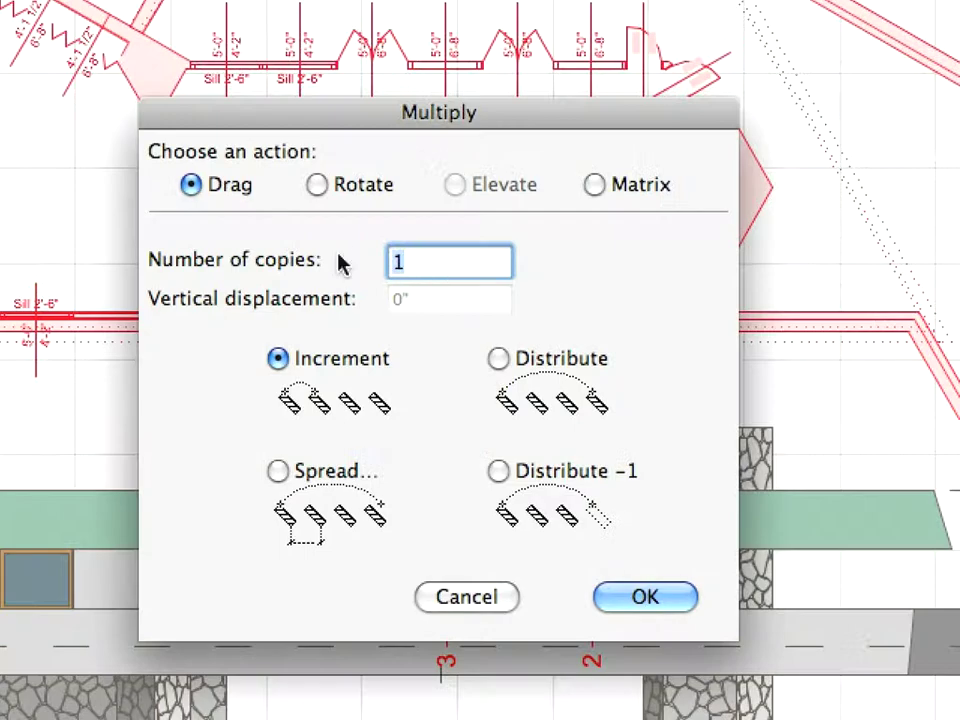
{"action": "type", "text": "3"}
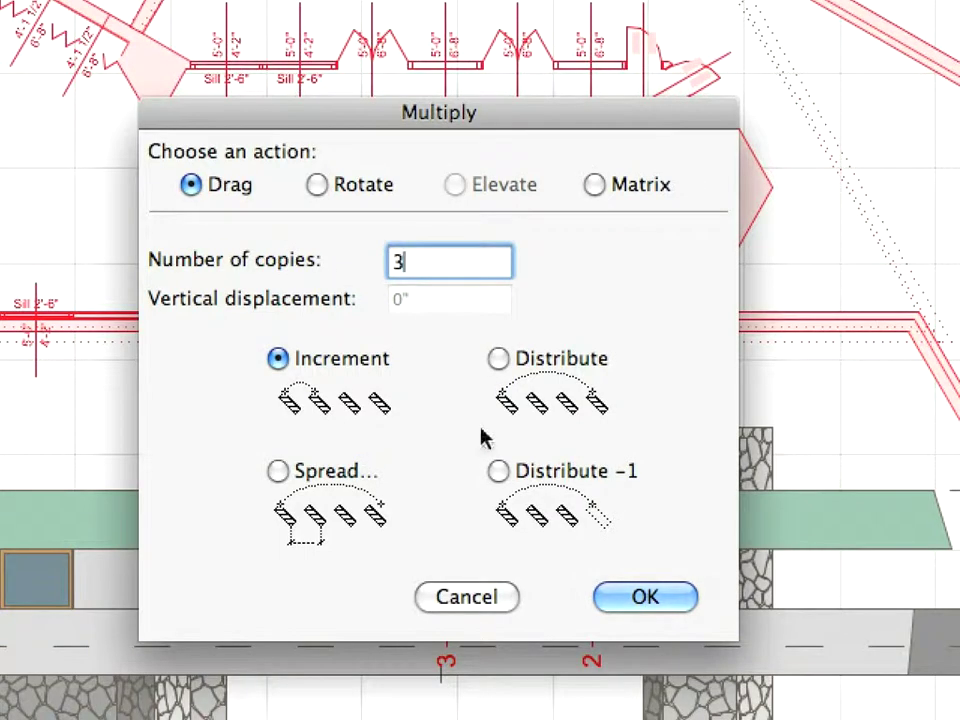
{"action": "left_click", "coordinate": [645, 598]}
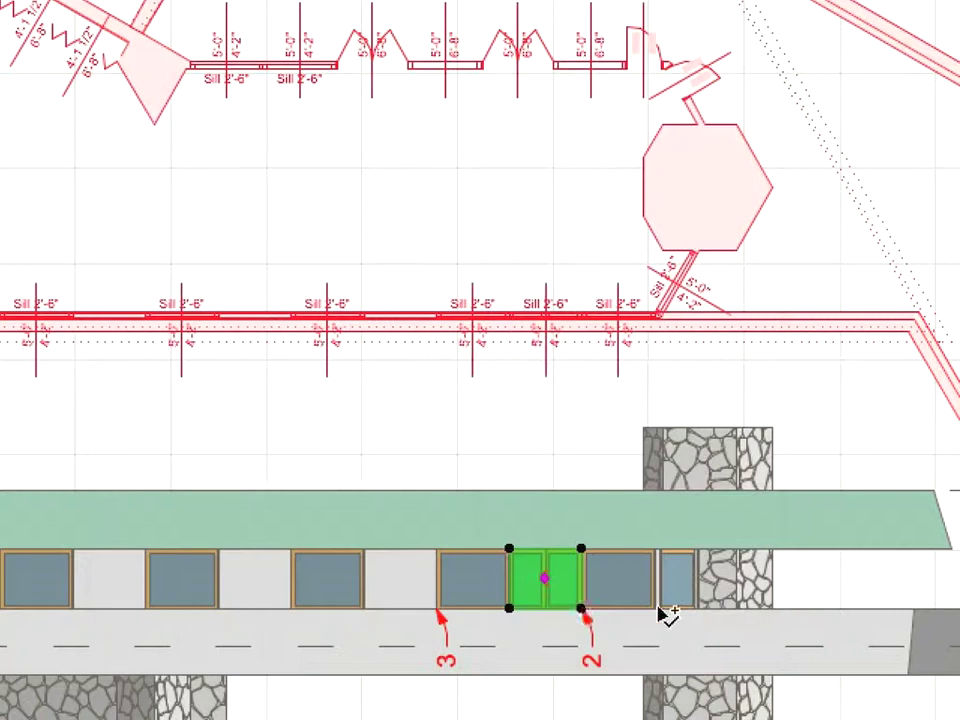
{"action": "left_click", "coordinate": [583, 610]}
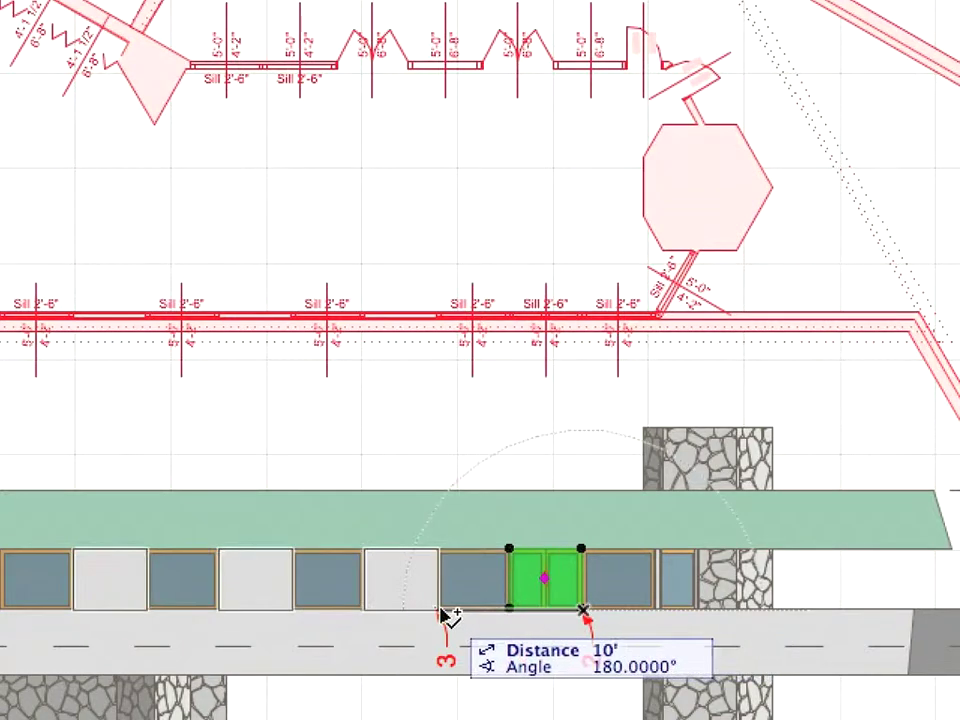
{"action": "left_click", "coordinate": [443, 614]}
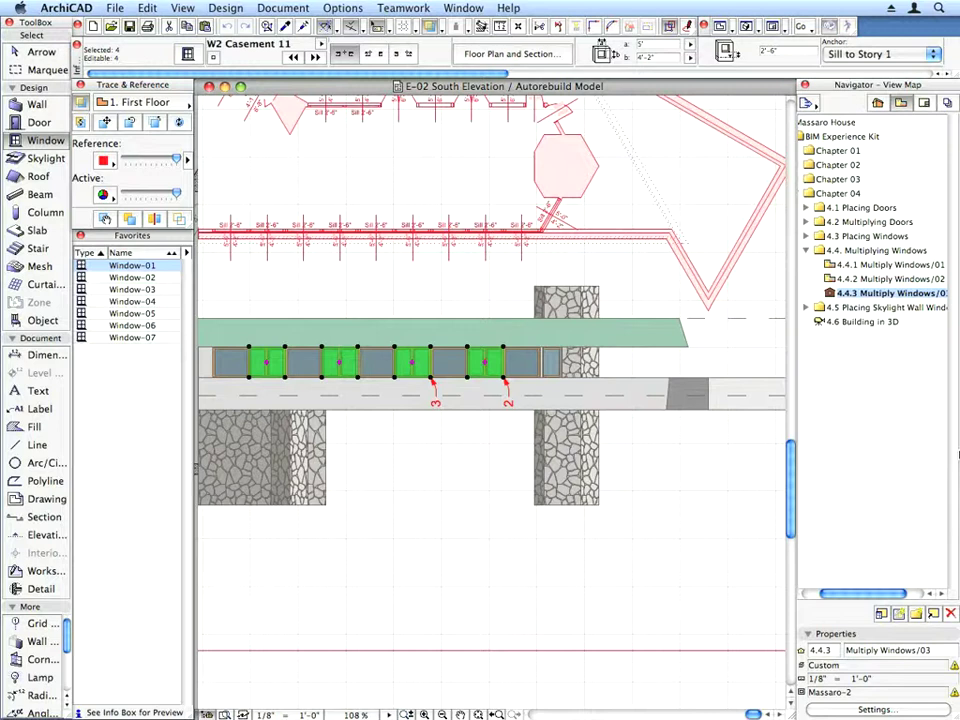
Deselect the four casement windows on the south elevation with Escape
{"action": "key", "text": "Escape"}
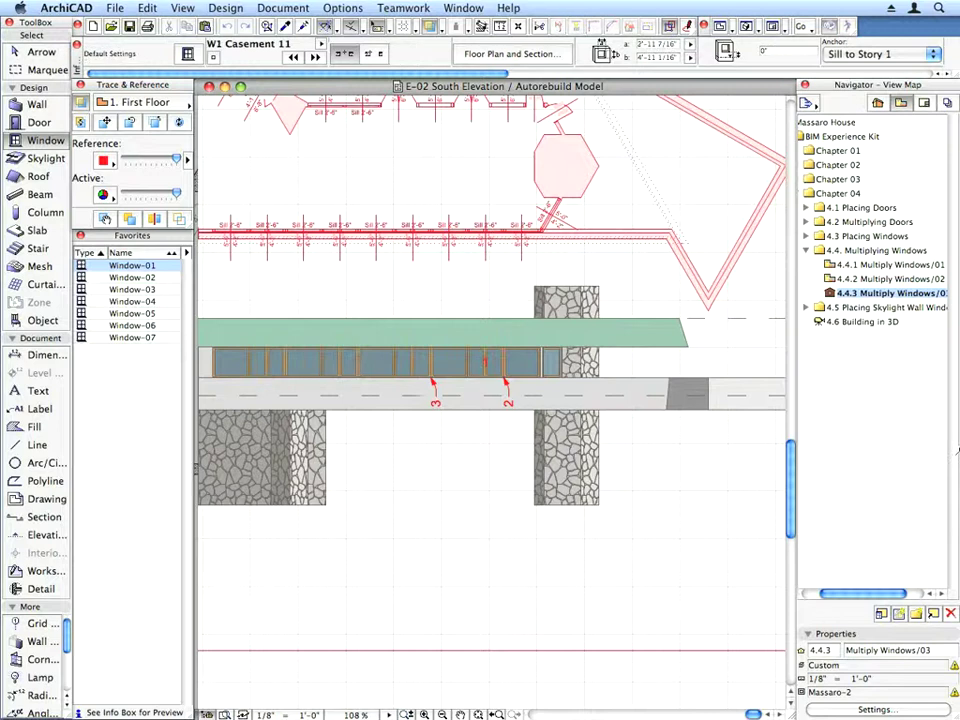